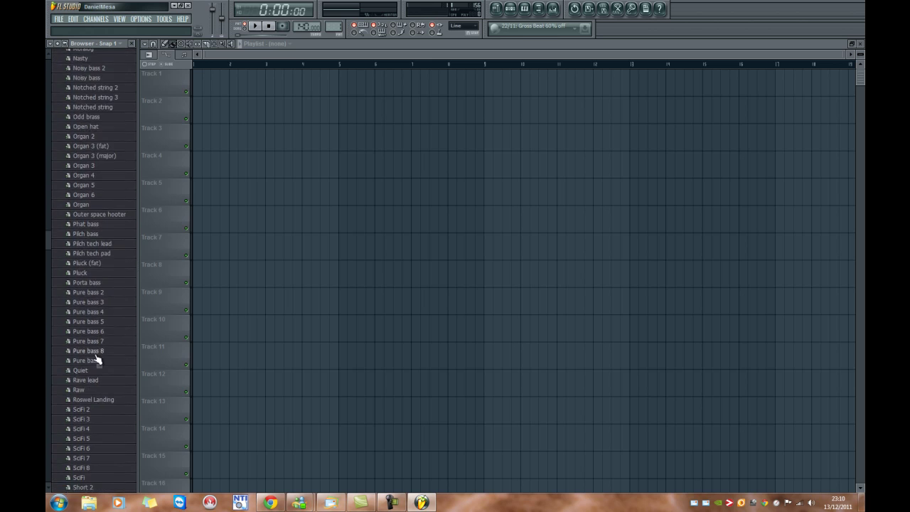
Step: Load the Short 3 preset onto the Sampler channel and open that channel's piano roll
left_click(511, 10)
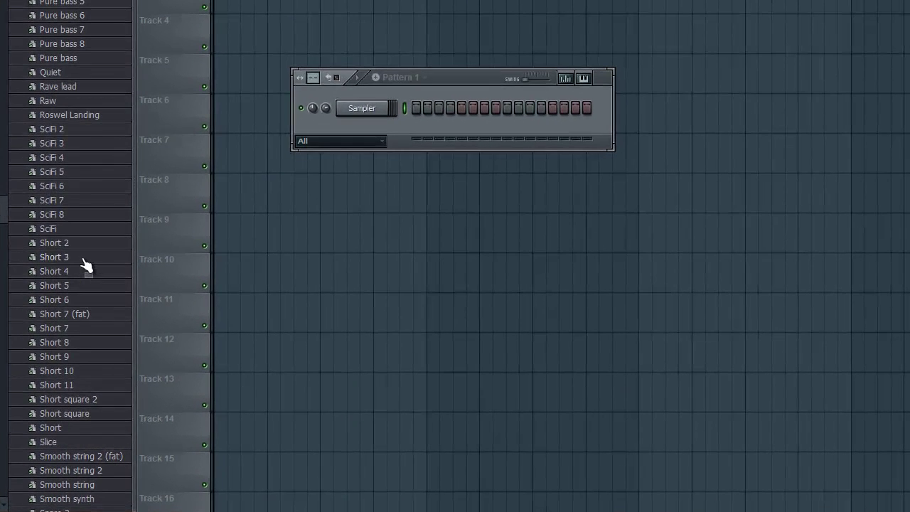
left_click(372, 110)
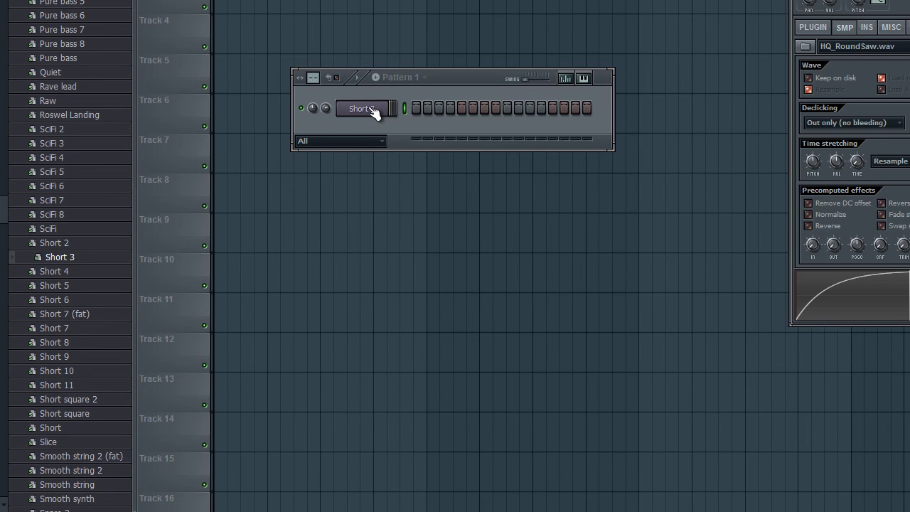
right_click(375, 113)
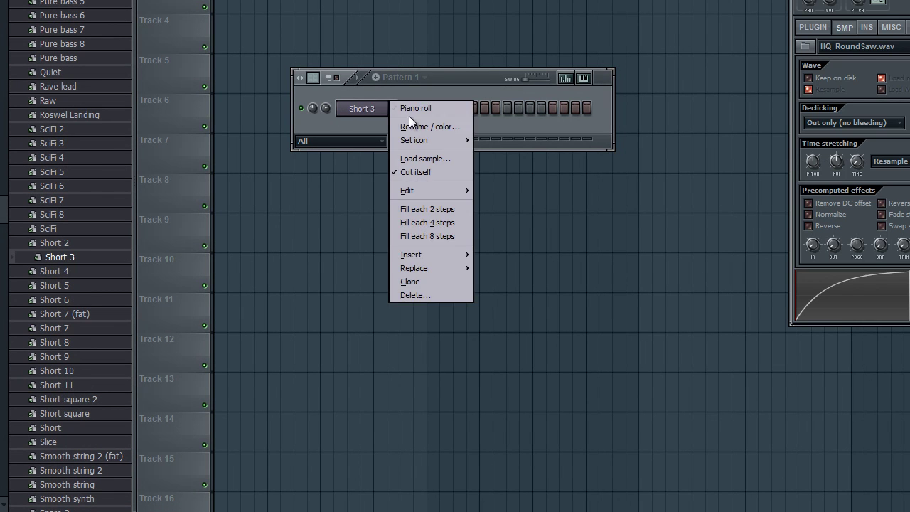
left_click(415, 112)
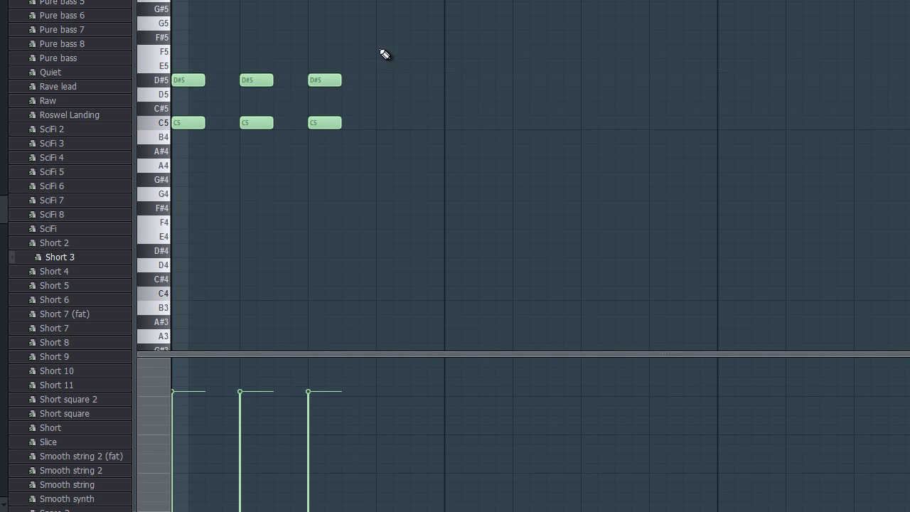
Step: Complete bar 1 with a C5/F5 chord and fill bar 2 with four C5/D#5 chords and a closing F5 note
left_click(452, 93)
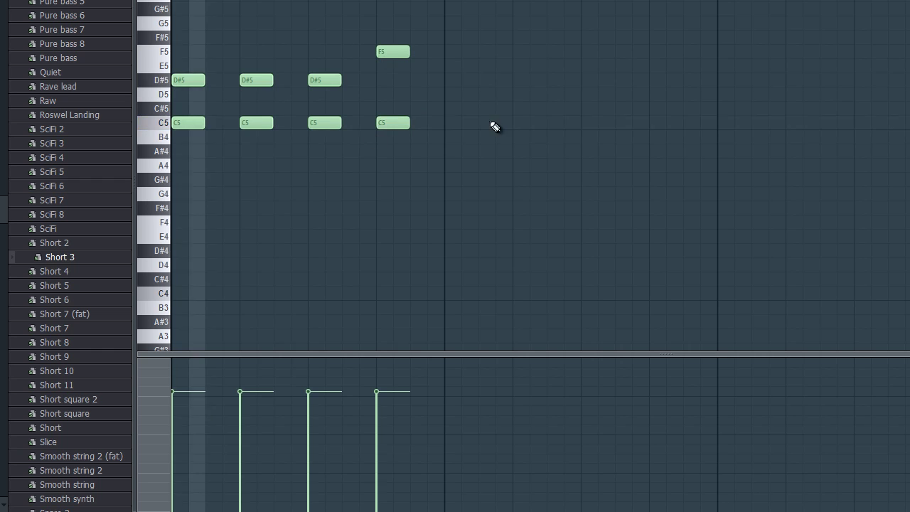
right_click(452, 93)
left_click(452, 80)
left_click(451, 123)
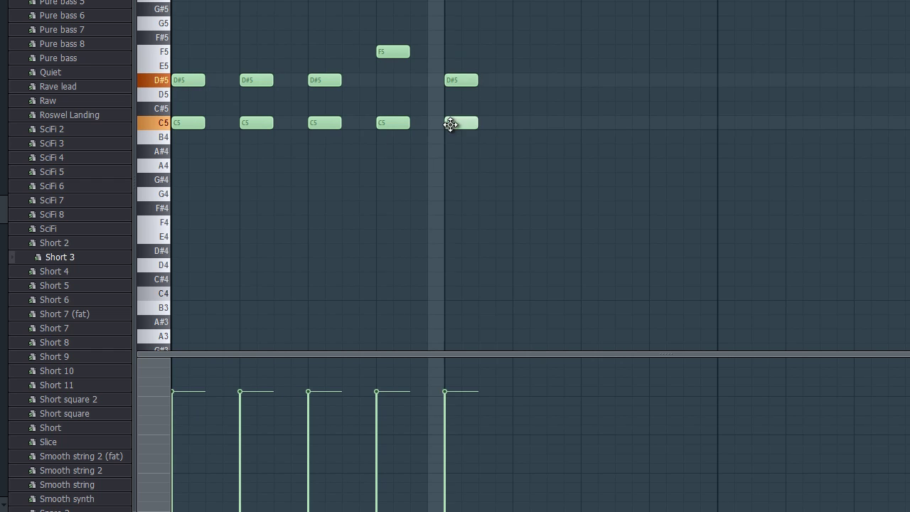
left_click(516, 123)
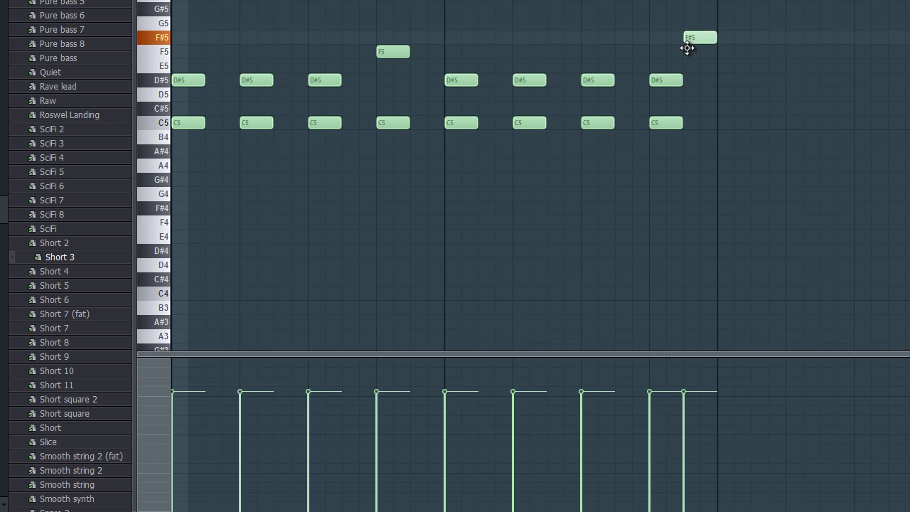
left_click_drag(687, 49, 687, 63)
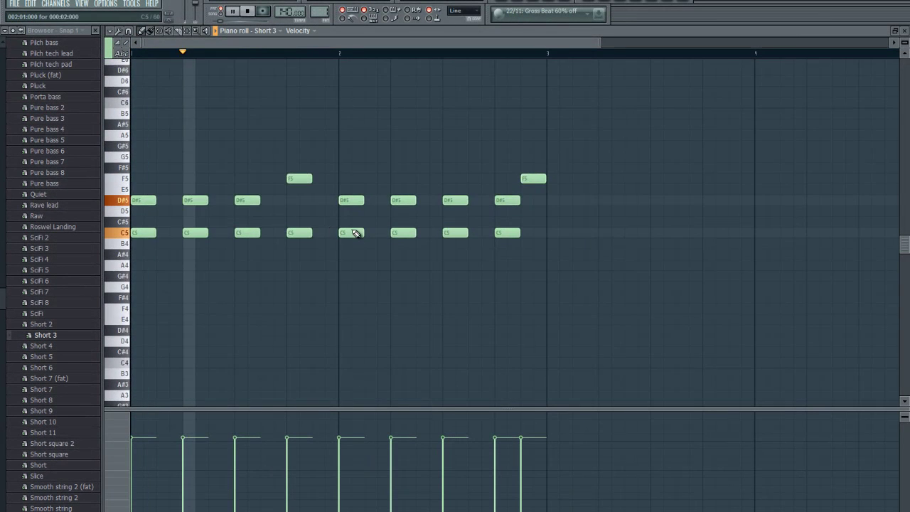
Step: Replace bar 2's closing D#5 and F5 notes with a D5, and copy the two-bar pattern to start at bar 3
scroll(611, 308, "up", 3)
scroll(554, 309, "down", 2)
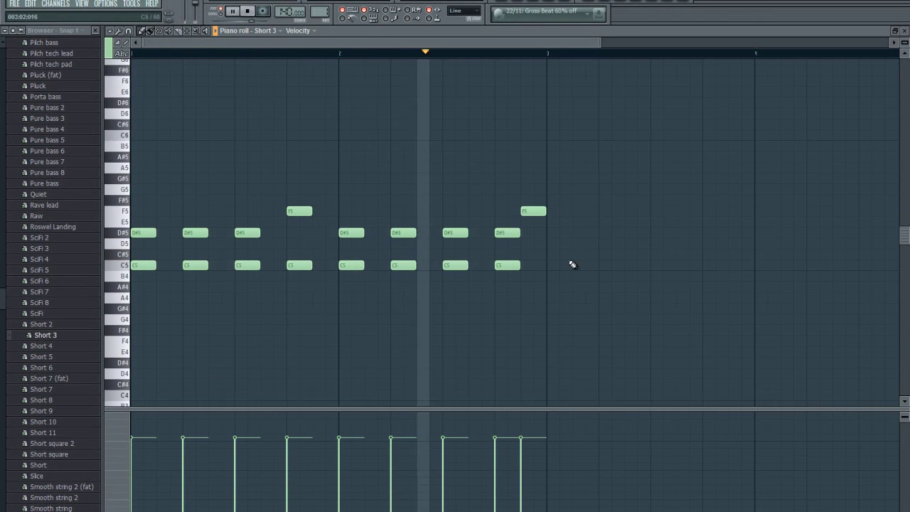
key("space")
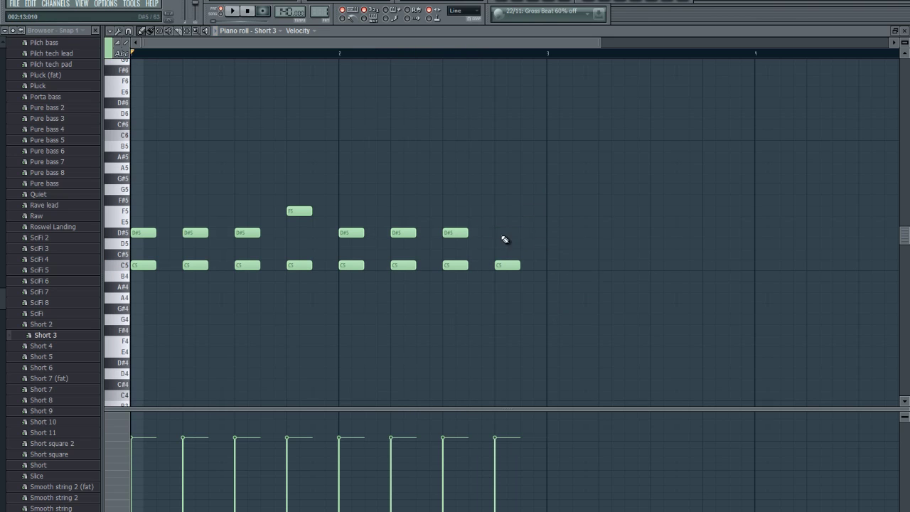
scroll(583, 281, "up", 1)
left_click_drag(574, 323, 27, 213)
left_click_drag(146, 269, 558, 274)
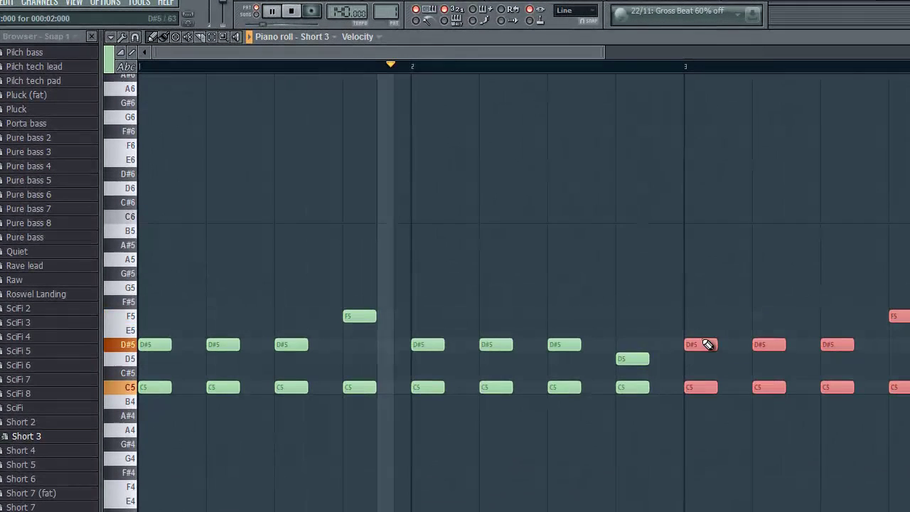
key("space")
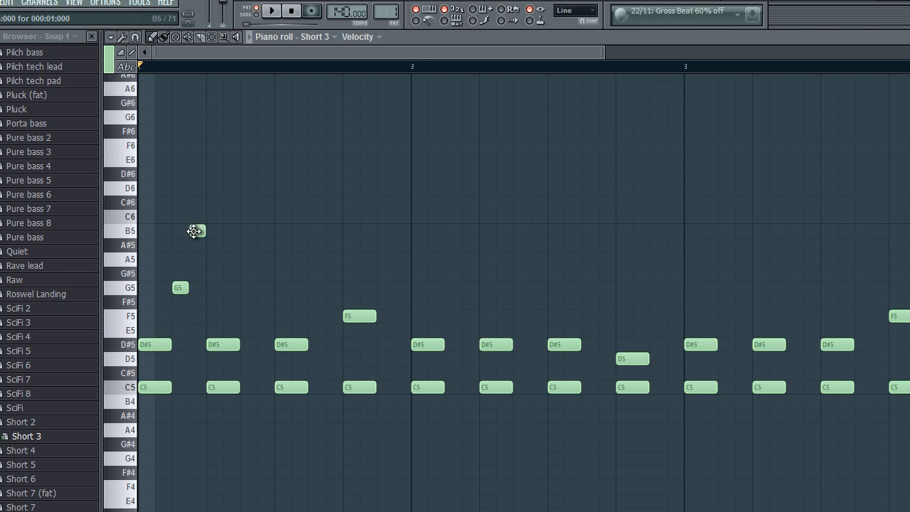
right_click(197, 276)
key("space")
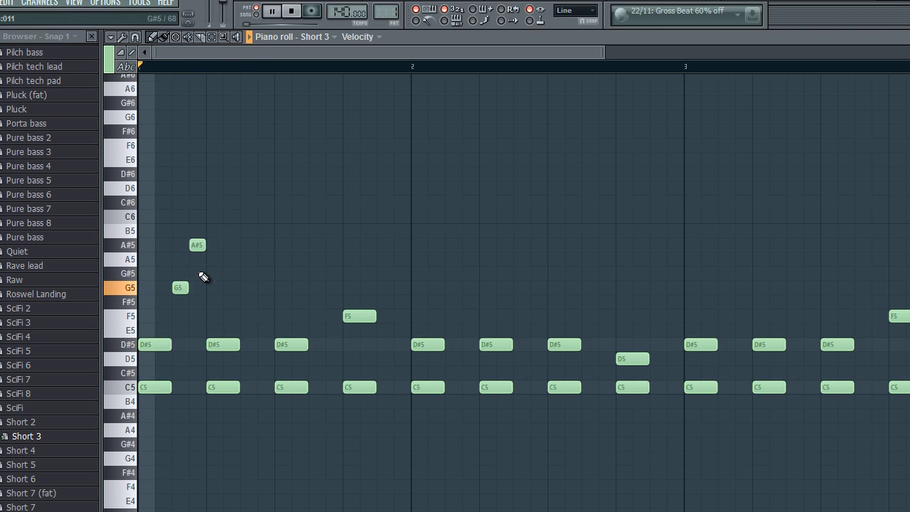
key("space")
right_click(199, 245)
right_click(181, 288)
key("space")
left_click(181, 330)
key("space")
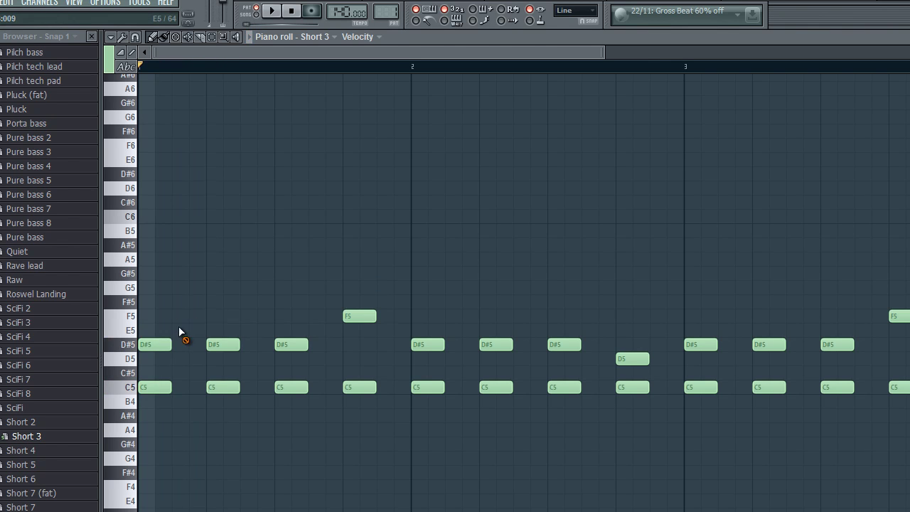
Step: Replace the second chord of bar 1 with a short C5/D#5 chord followed by a longer C5/D#5 chord
key("space")
right_click(209, 349)
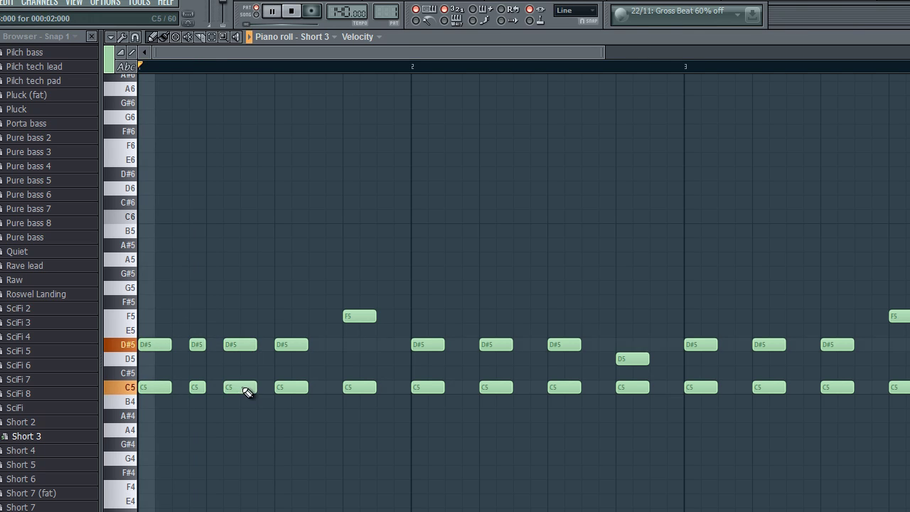
key("space")
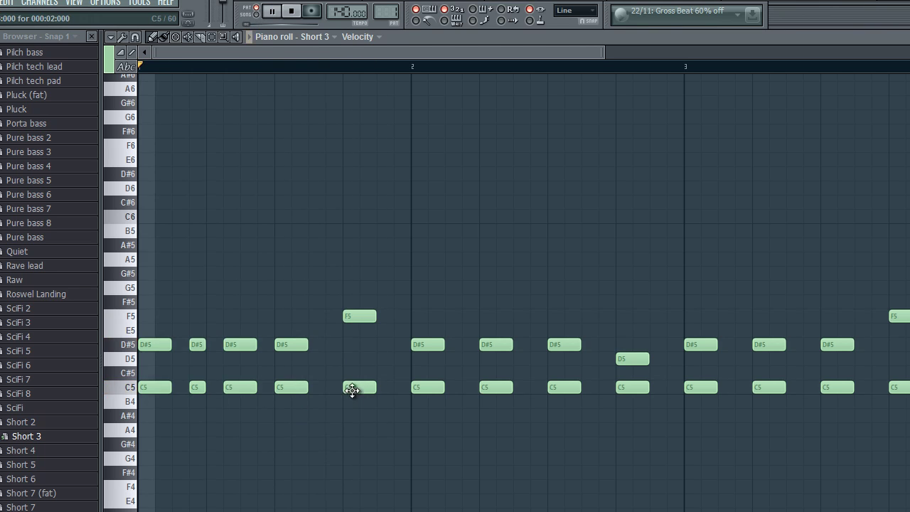
Step: Replace the last chord of bar 1 with an earlier C5/D#5 chord and a C5/F5 chord ending at the bar line
key("space")
key("space")
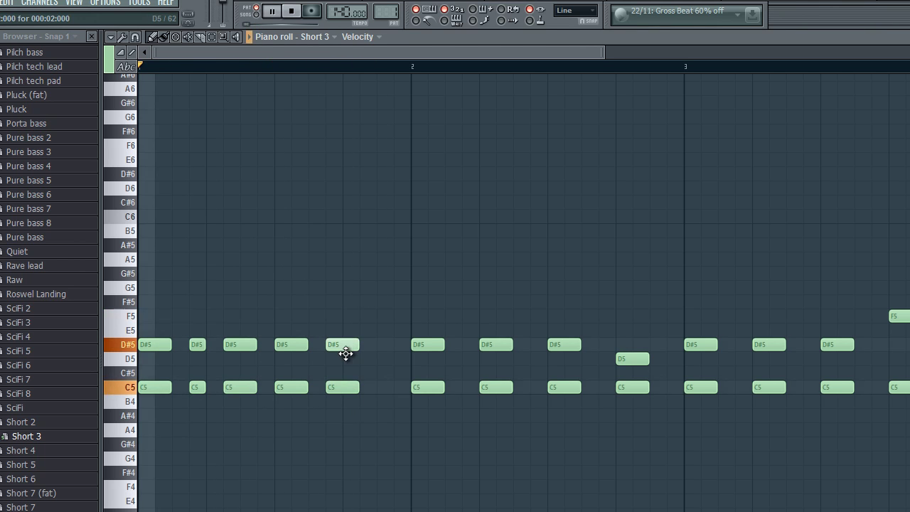
left_click(367, 348)
right_click(375, 347)
left_click(380, 328)
left_click(381, 388)
key("space")
left_click_drag(390, 330, 387, 316)
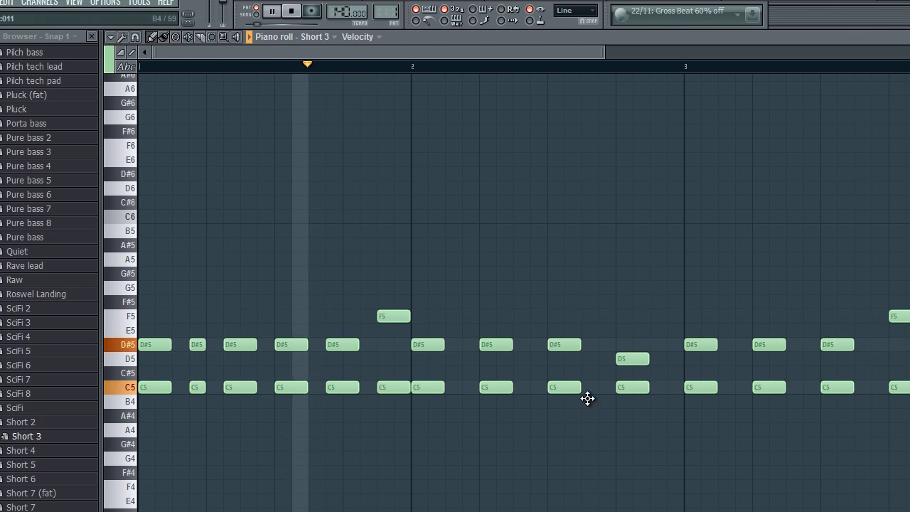
Step: Clear the old chords from bar 2 and copy the full bar 1 rhythm into it
key("space")
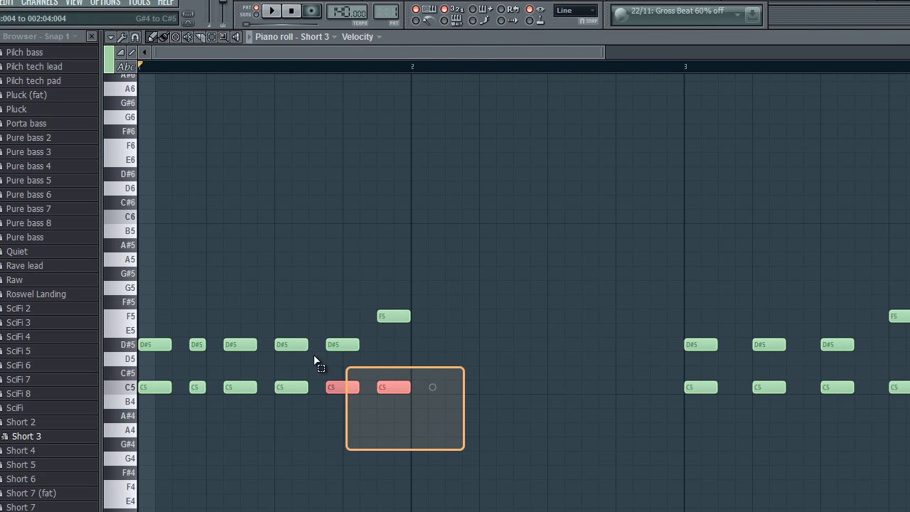
left_click_drag(427, 411, 168, 285)
left_click_drag(154, 346, 429, 343)
Step: Delete the old chords from bars 3 and 4
left_click_drag(421, 53, 593, 394)
left_click_drag(559, 435, 334, 284)
key("Delete")
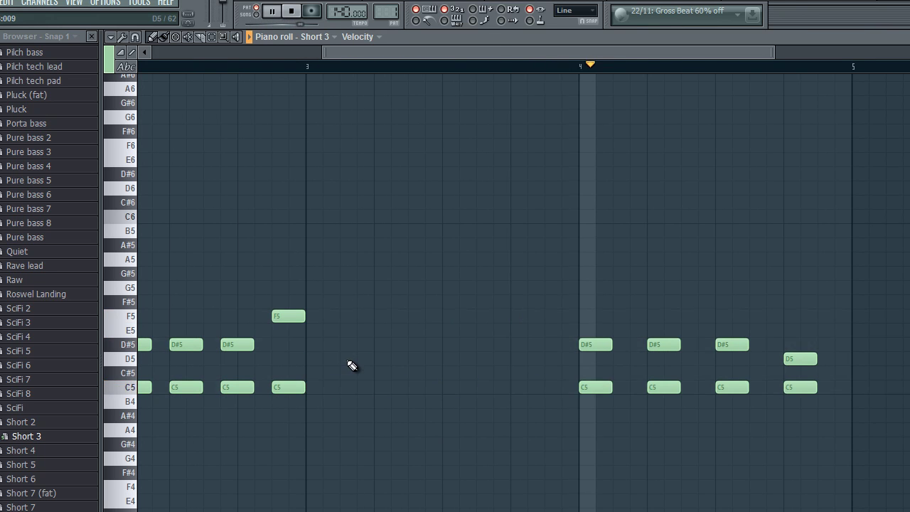
left_click_drag(853, 420, 390, 286)
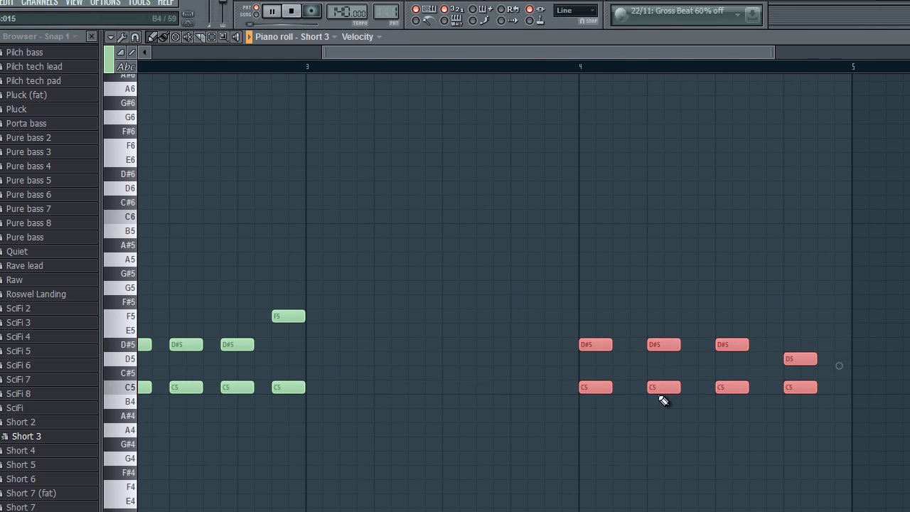
key("Delete")
Step: Change the upper note of bar 2's last chord to D5 and copy the bar 1 rhythm into bars 3 and 4
left_click_drag(571, 49, 342, 50)
mouse_move(804, 443)
left_mouse_down()
mouse_move(224, 271)
mouse_move(114, 329)
mouse_move(712, 349)
mouse_move(691, 346)
left_mouse_up()
key("space")
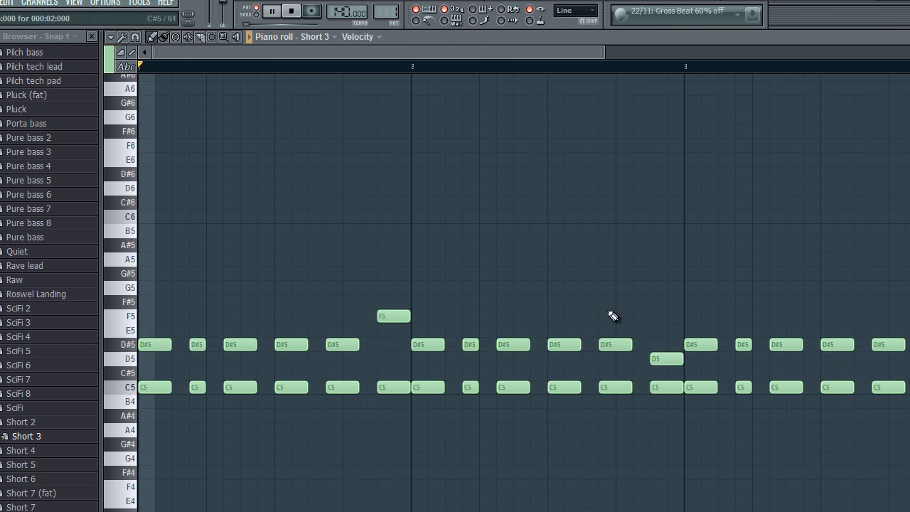
Step: Lower all the C5 notes in bars 3 and 4 to A#4
key("space")
left_click_drag(467, 60, 625, 69)
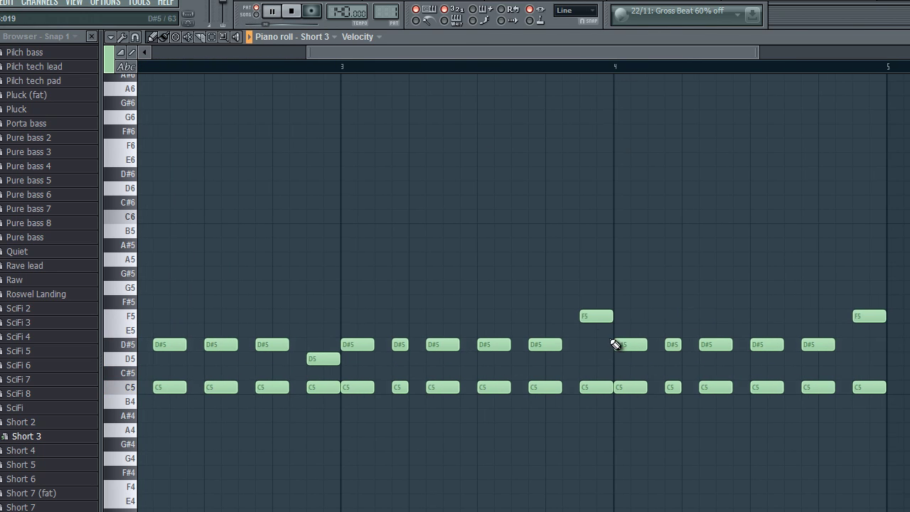
key("space")
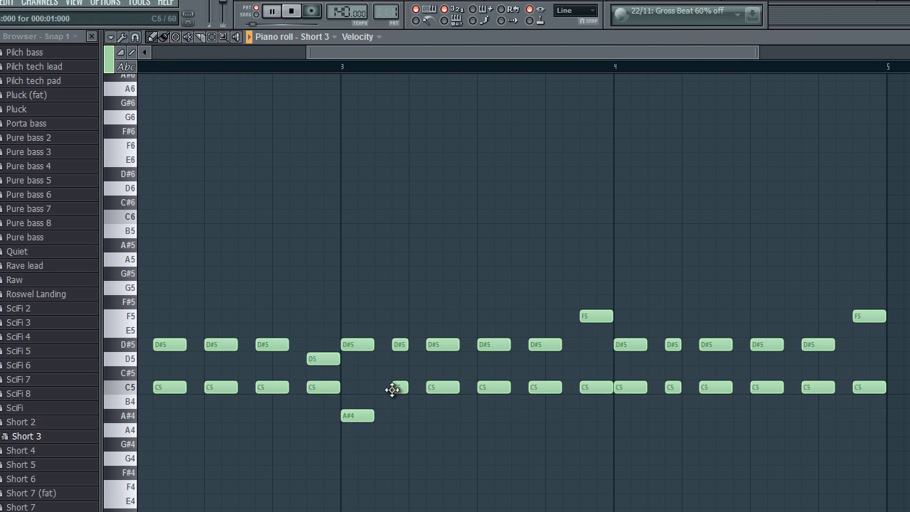
key("space")
left_click_drag(445, 387, 445, 416)
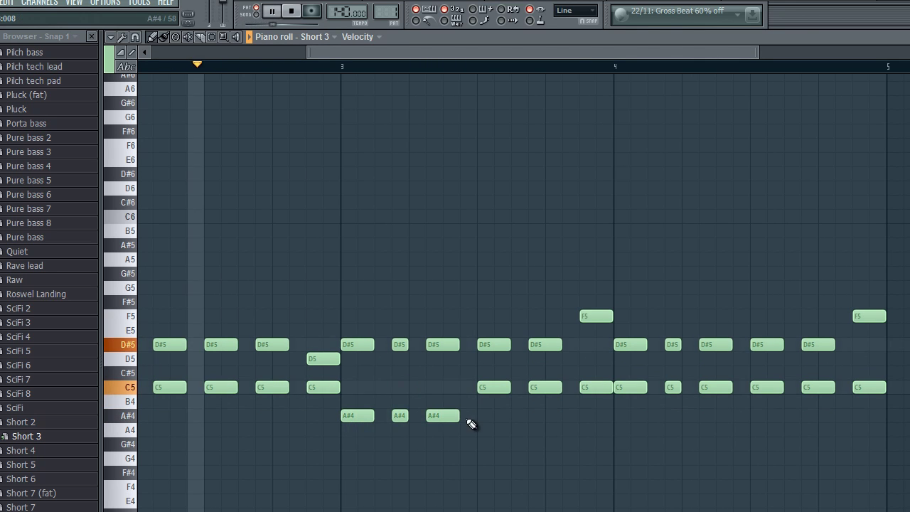
left_click_drag(560, 419, 493, 416)
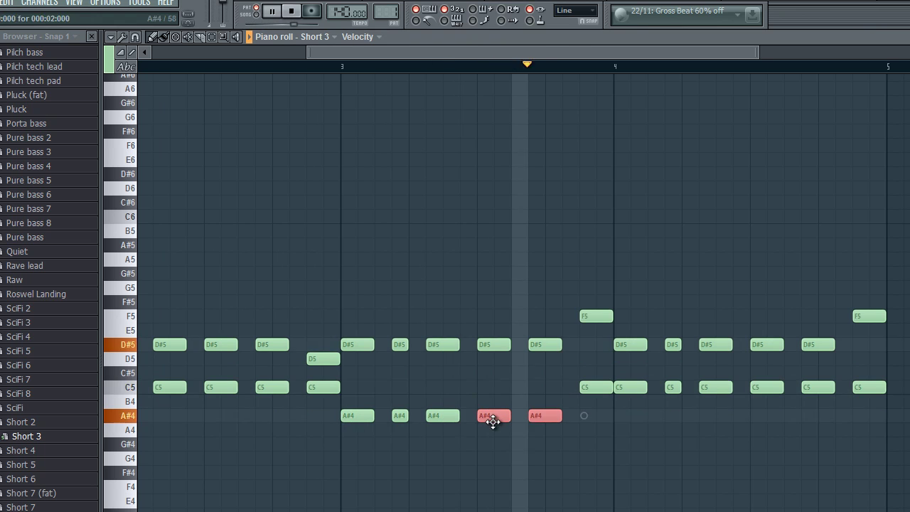
key("space")
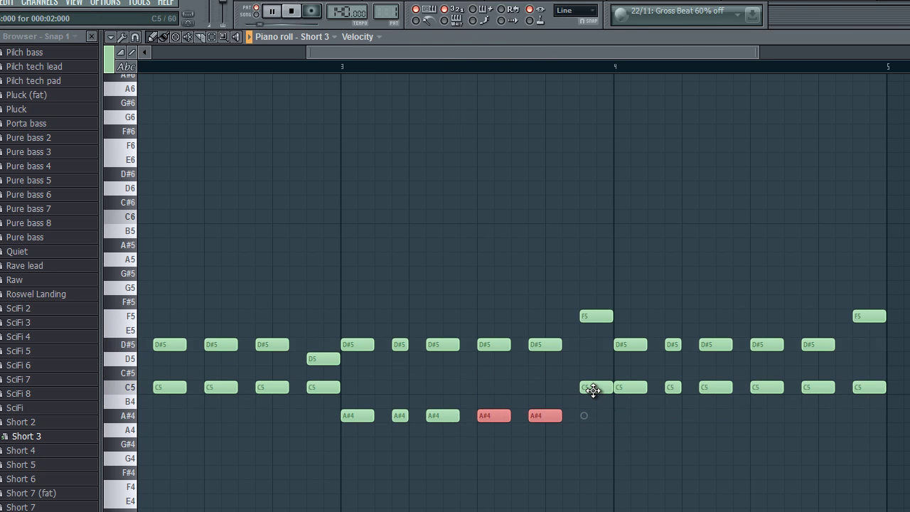
left_click_drag(685, 422, 399, 425)
key("space")
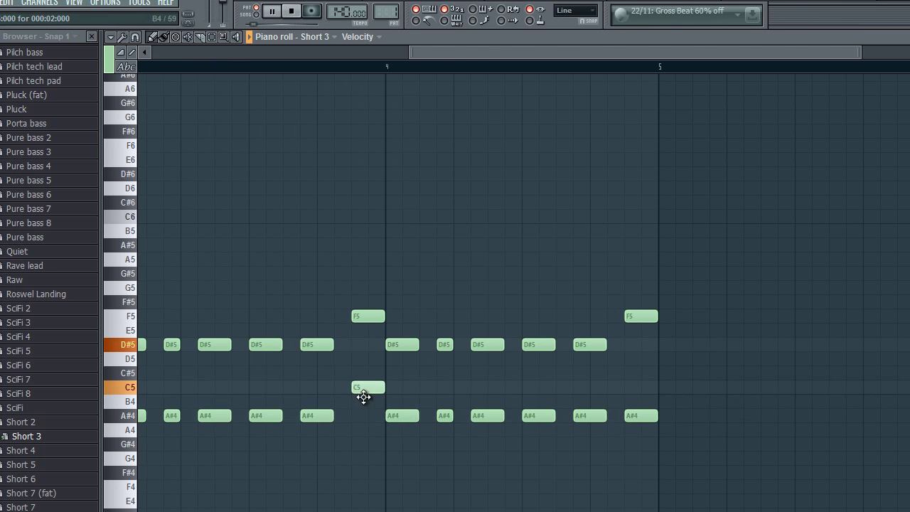
left_click_drag(501, 52, 463, 57)
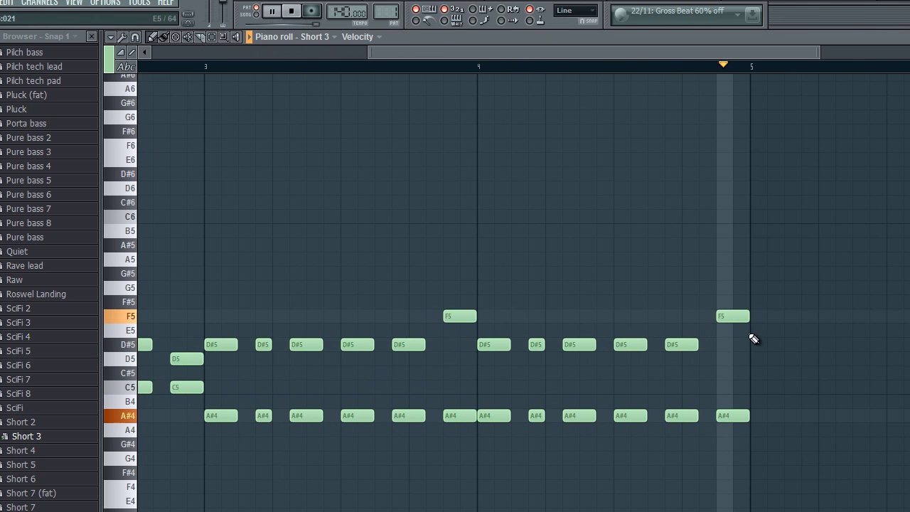
Step: Remove the F5 note at the end of bar 4
key("space")
right_click(732, 317)
left_click_drag(595, 58, 208, 54)
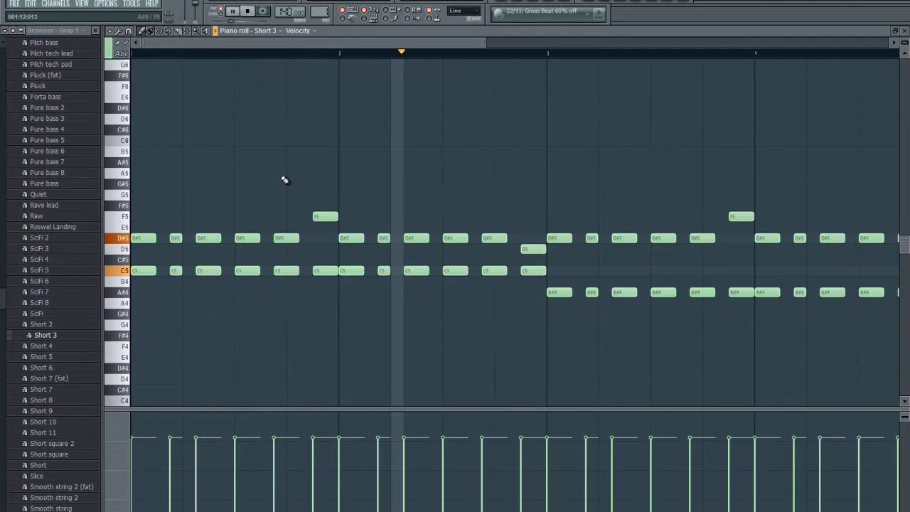
Step: Select all notes of the melody and place a copy of them one octave lower
scroll(285, 180, "down", 1)
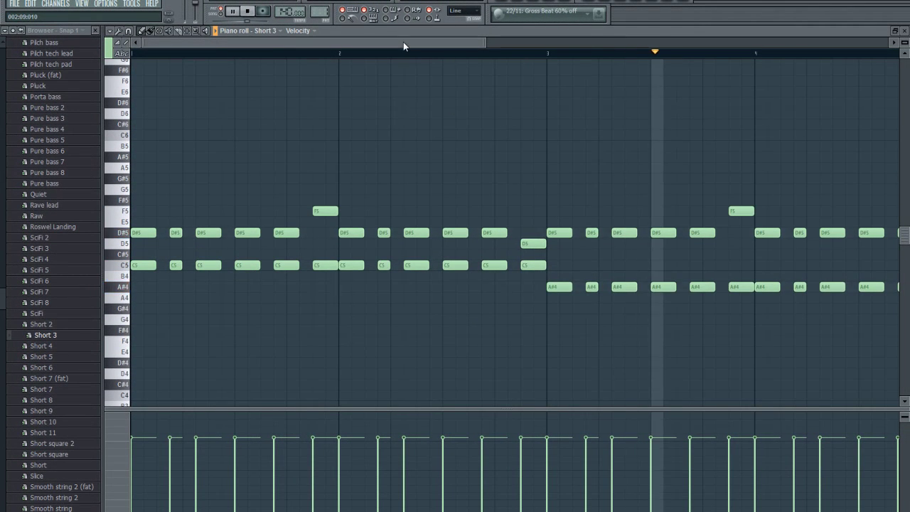
scroll(448, 163, "up", 1)
scroll(276, 273, "down", 2)
scroll(276, 276, "down", 1)
key("ctrl+a")
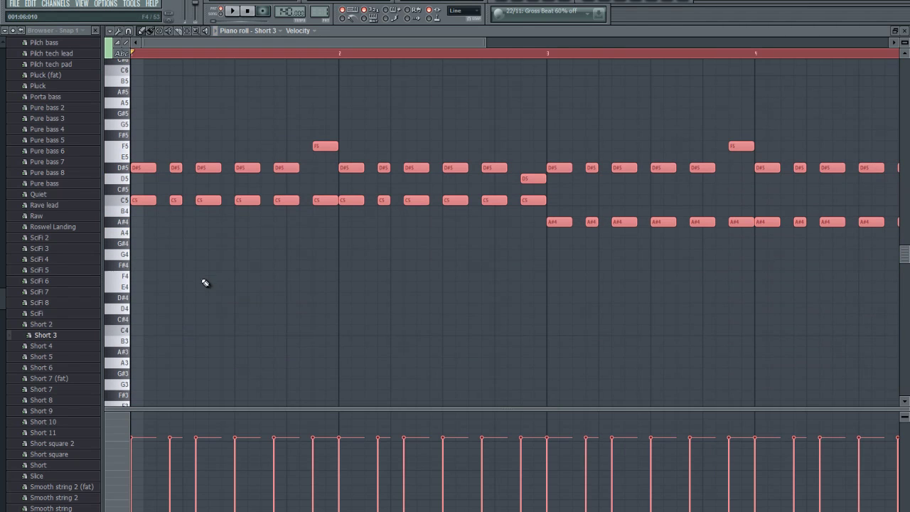
left_click_drag(142, 168, 121, 308)
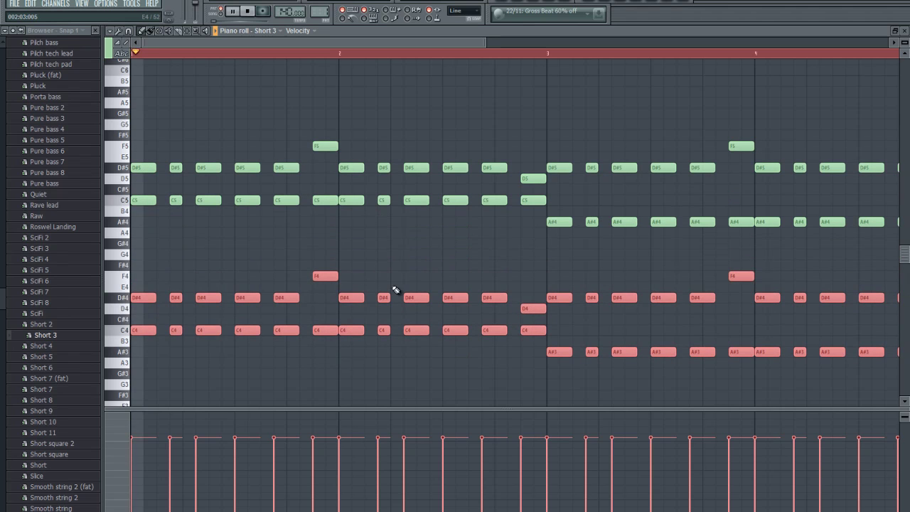
Step: Place another copy of the selected lower-octave notes above the original melody, with its D#4 notes raised to C#6
scroll(463, 259, "up", 2)
scroll(455, 262, "up", 2)
scroll(178, 312, "down", 3)
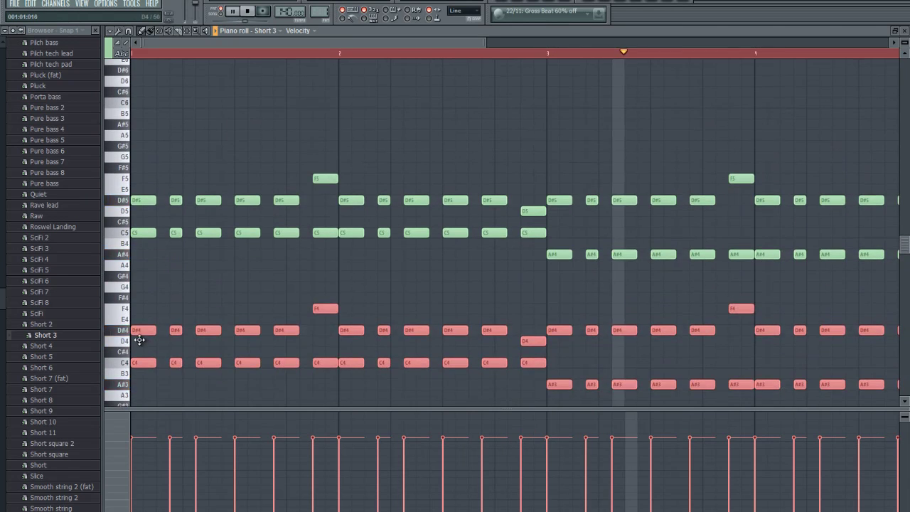
left_click_drag(141, 330, 128, 86)
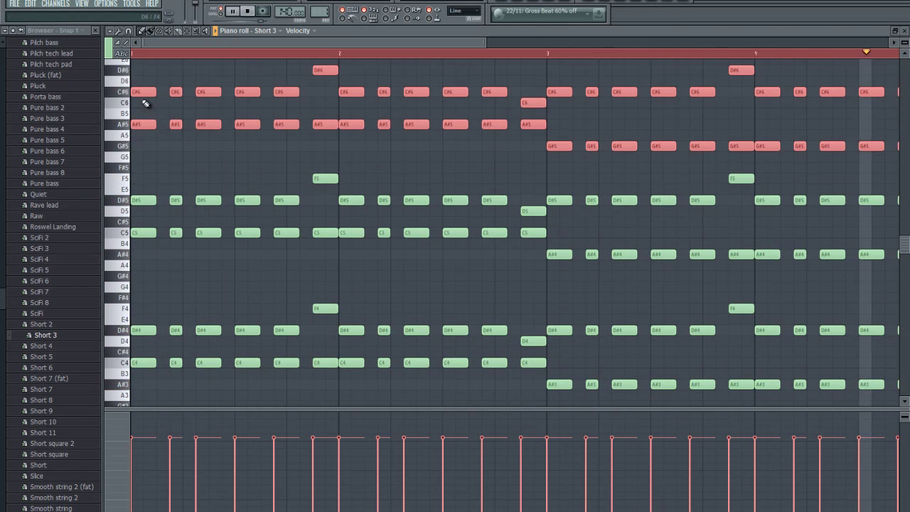
scroll(213, 214, "up", 4)
left_click(138, 264)
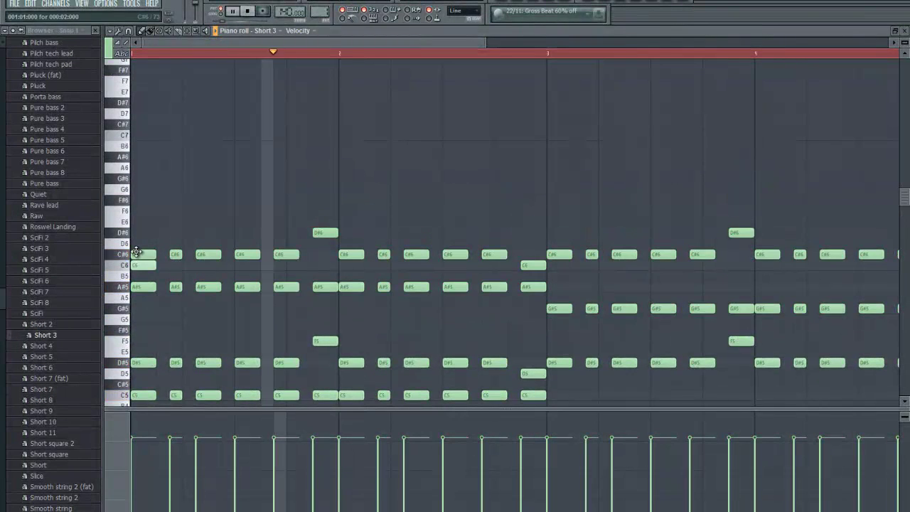
right_click(145, 264)
key("ctrl+alt+z")
key("ctrl+alt+z")
key("z")
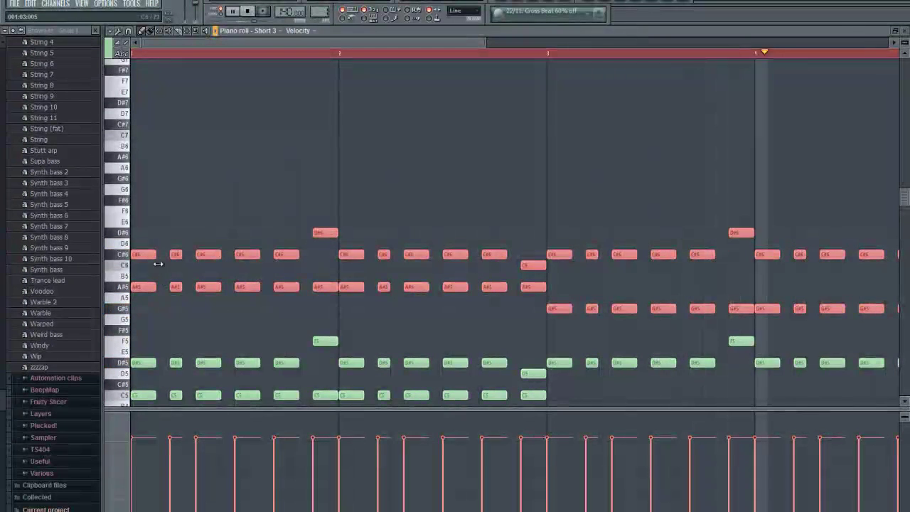
Step: Raise the selected upper copy of the melody two semitones, placing its C#6 notes on D#6
left_click_drag(138, 254, 140, 233)
scroll(256, 260, "down", 5)
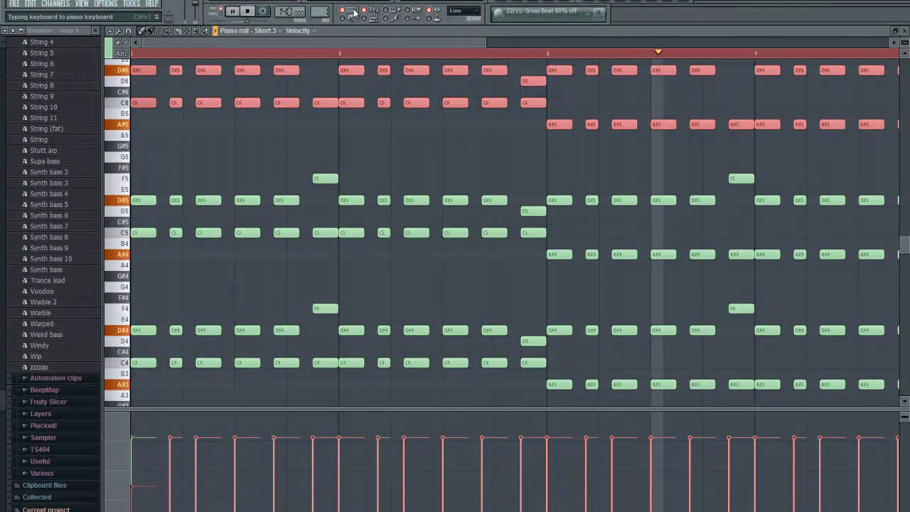
Step: Lower the velocity of all selected upper-octave notes across the four bars to an even level of about 66%
left_click_drag(485, 42, 750, 45)
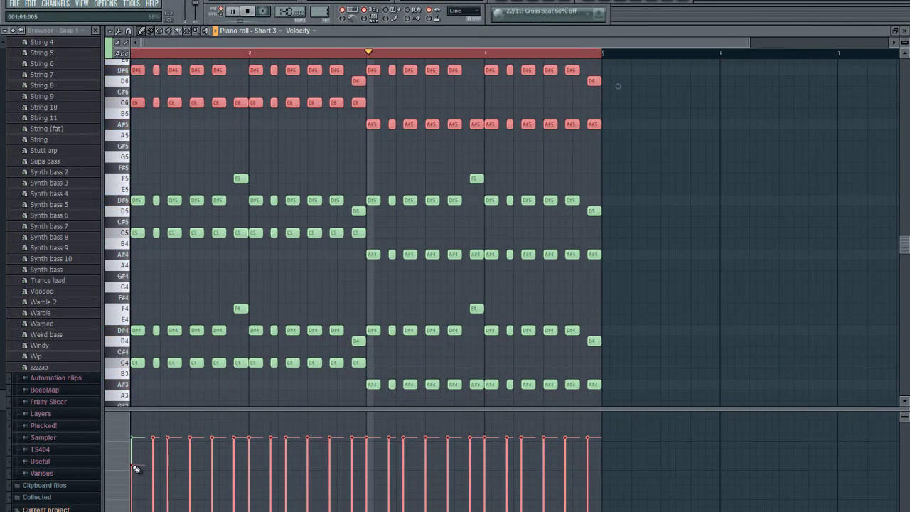
mouse_move(144, 465)
left_mouse_down()
mouse_move(400, 455)
mouse_move(610, 465)
left_mouse_up()
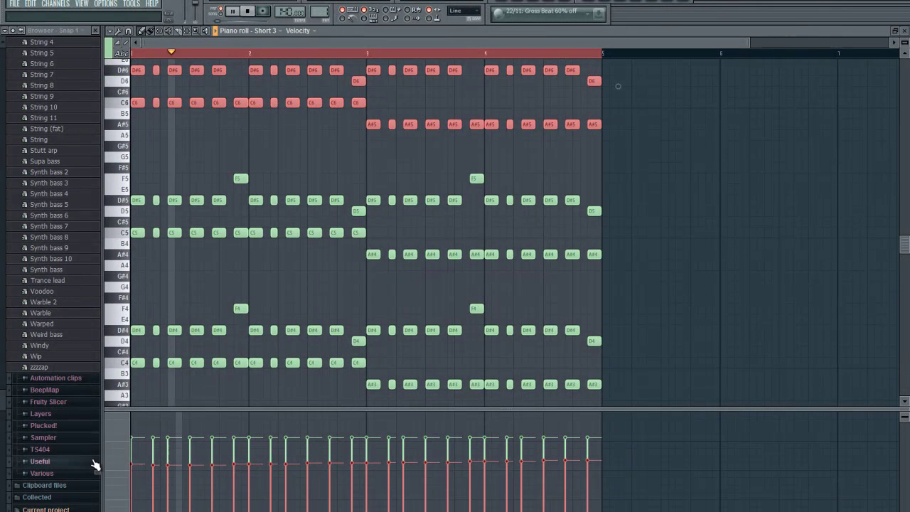
left_click_drag(153, 457, 610, 449)
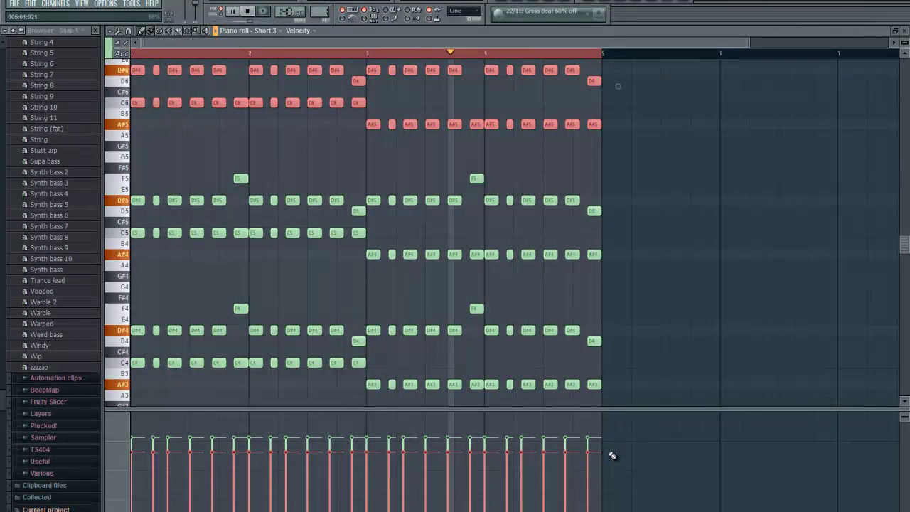
Step: Open the Short 3 channel's synth settings and route the channel to mixer insert 2
key("F6")
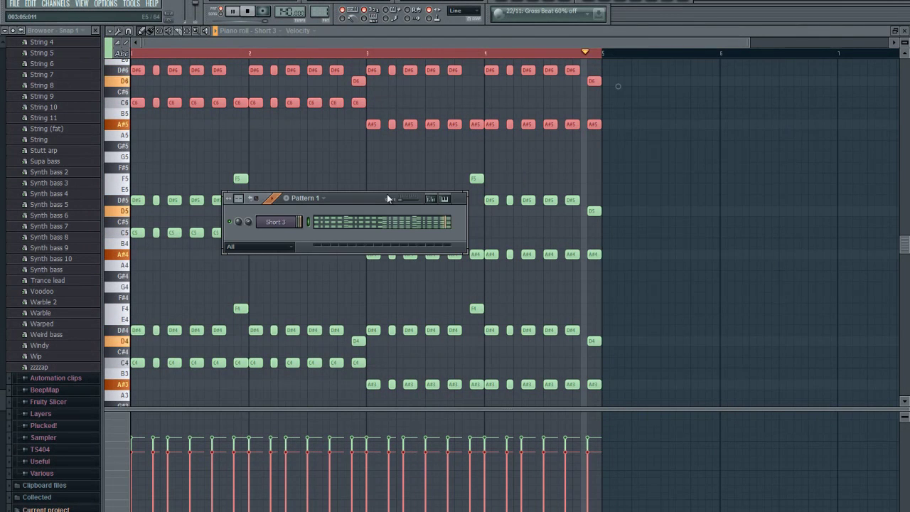
left_click(274, 222)
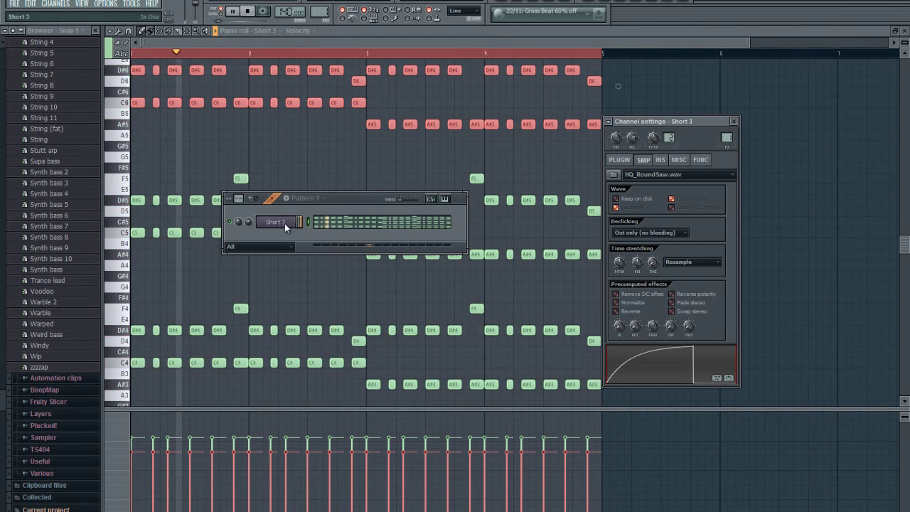
left_click(619, 159)
left_click_drag(689, 130, 463, 128)
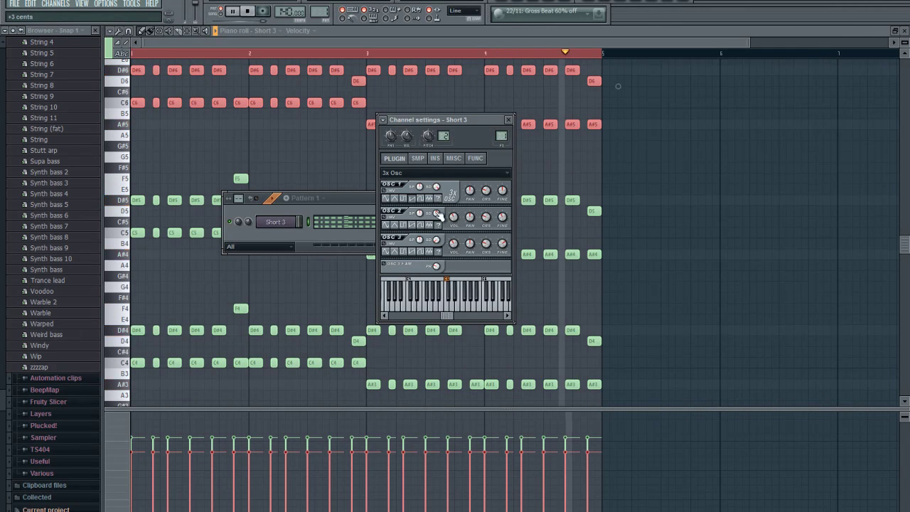
left_click(361, 200)
left_click(502, 139)
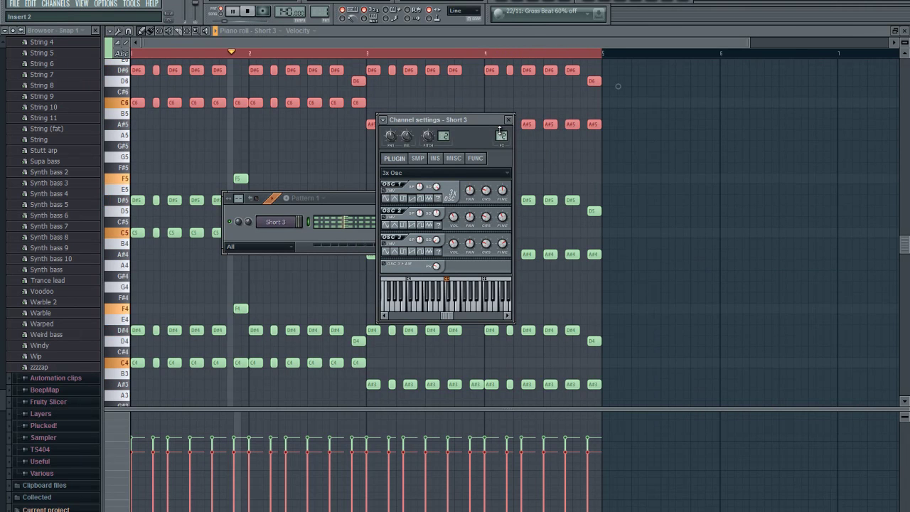
Step: Load the Default preset of Fruity Reeverb 2 into the first effect slot of mixer insert 2
key("F9")
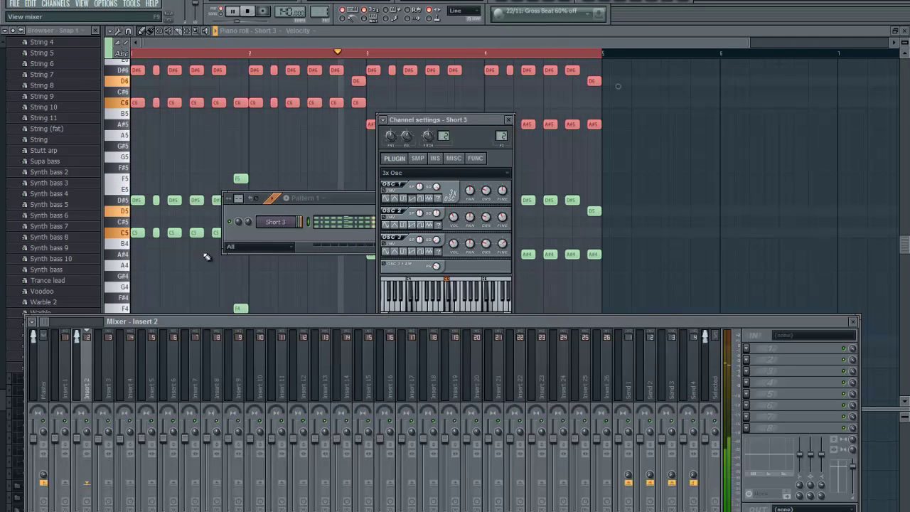
left_click(20, 32)
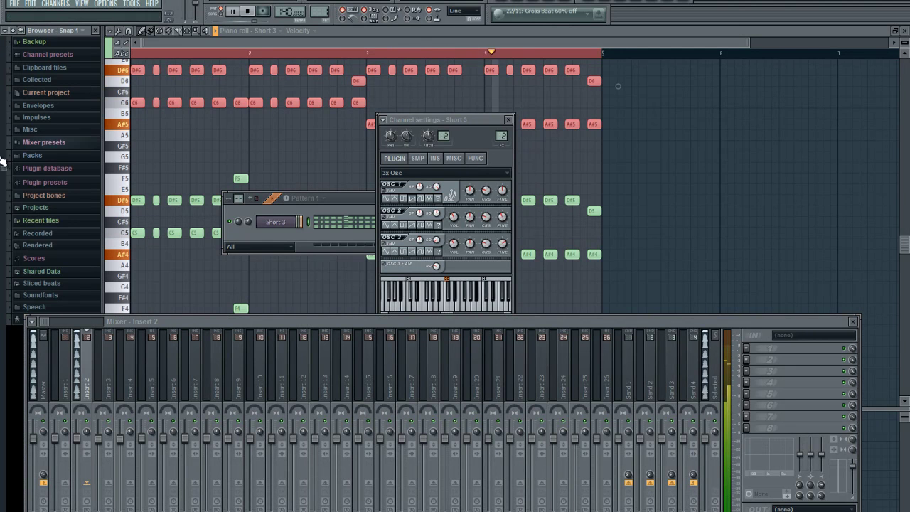
left_click(70, 184)
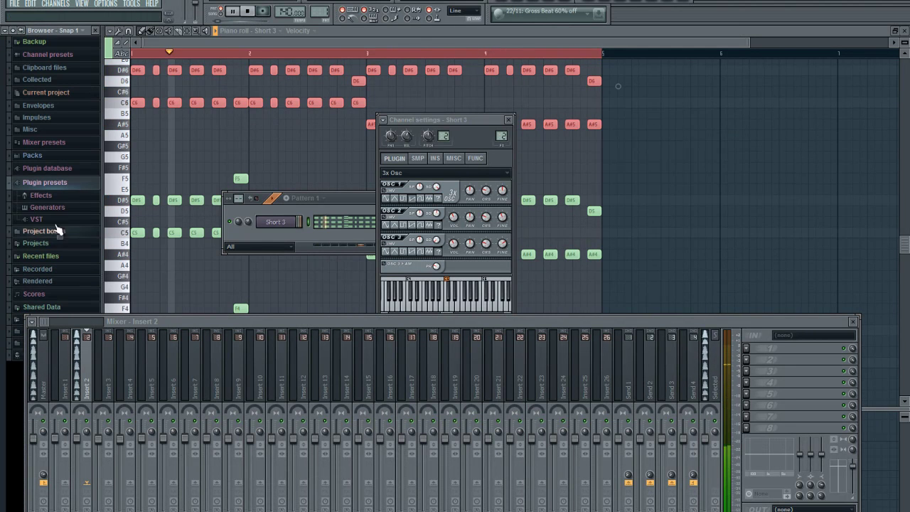
left_click(39, 195)
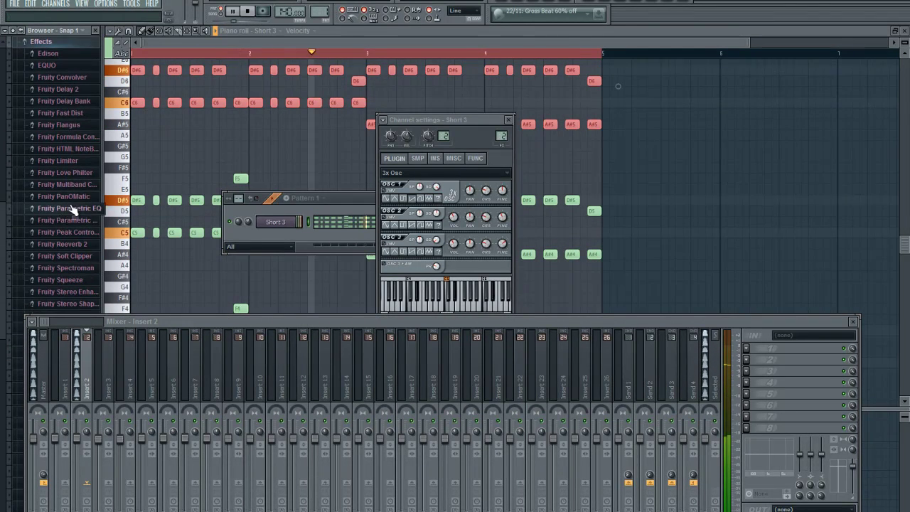
scroll(72, 208, "down", 4)
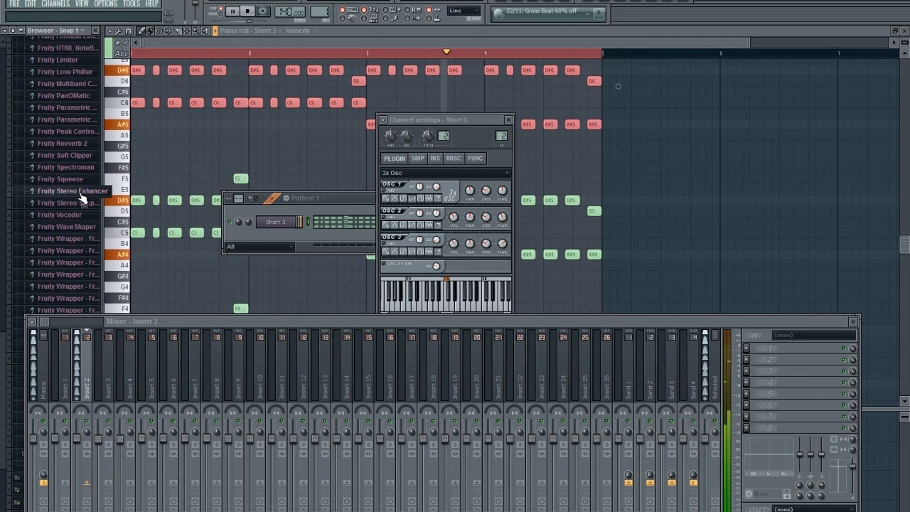
left_click(68, 113)
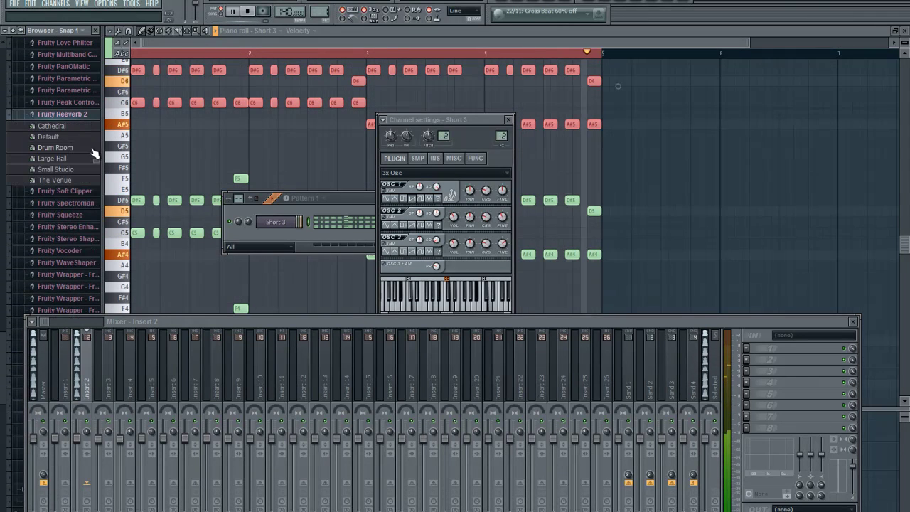
left_click_drag(63, 139, 772, 348)
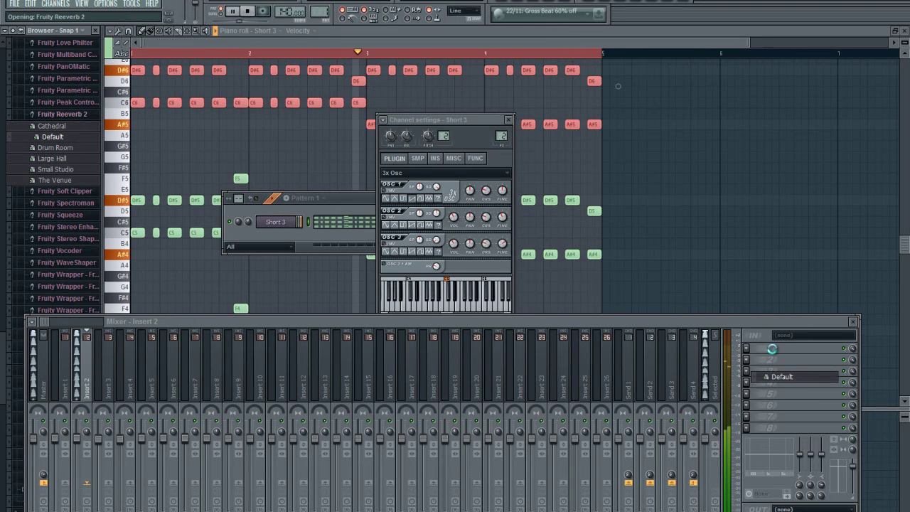
left_click_drag(298, 104, 304, 248)
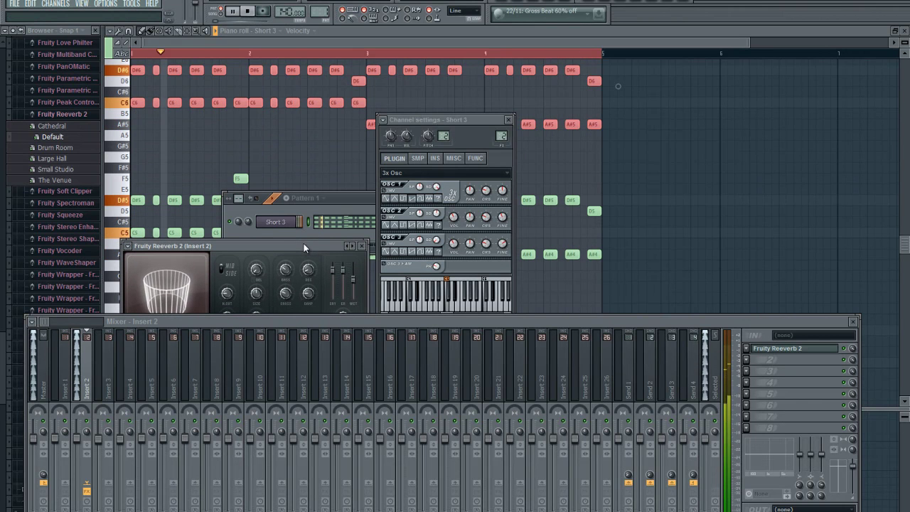
Step: Set the oscillator phase randomness of Short 3 to 2%, and return to the piano roll with the mixer closed
left_click_drag(436, 266, 438, 276)
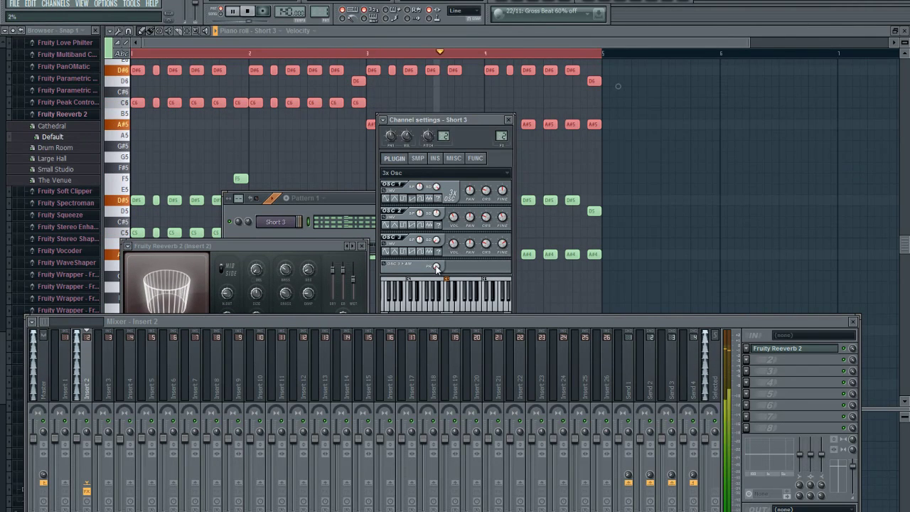
left_click_drag(477, 120, 501, 118)
left_click(533, 117)
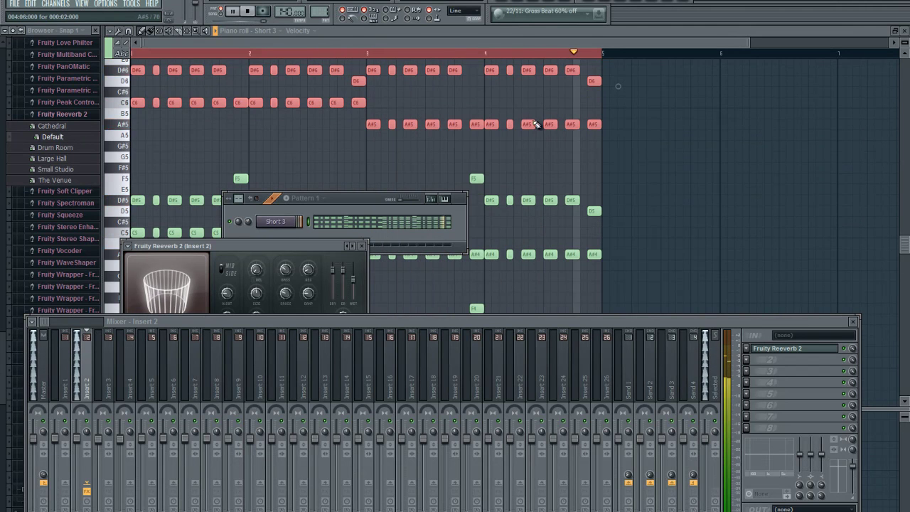
left_click(400, 40)
scroll(388, 197, "down", 4)
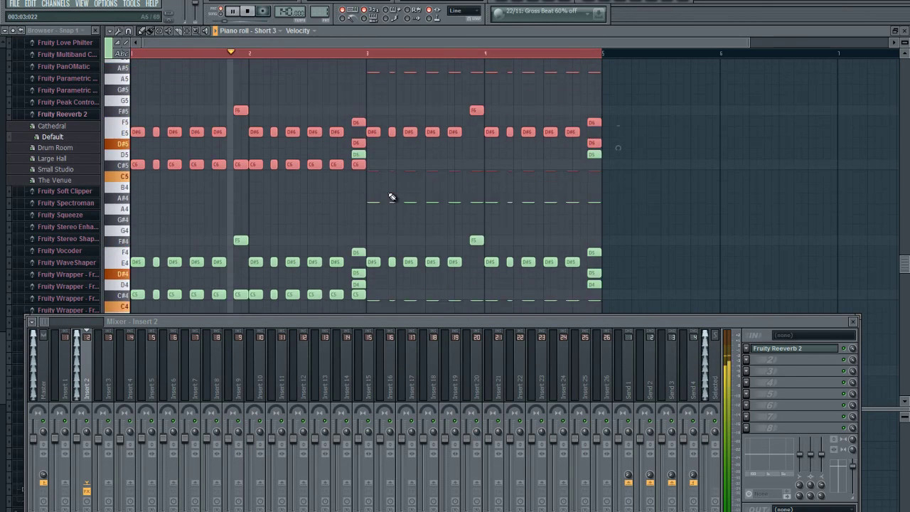
left_click(853, 321)
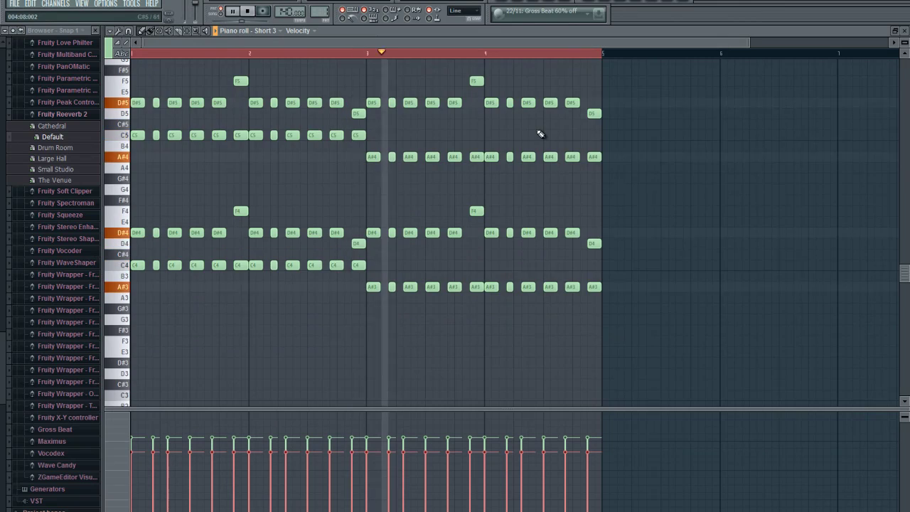
scroll(534, 149, "up", 4)
scroll(531, 152, "up", 4)
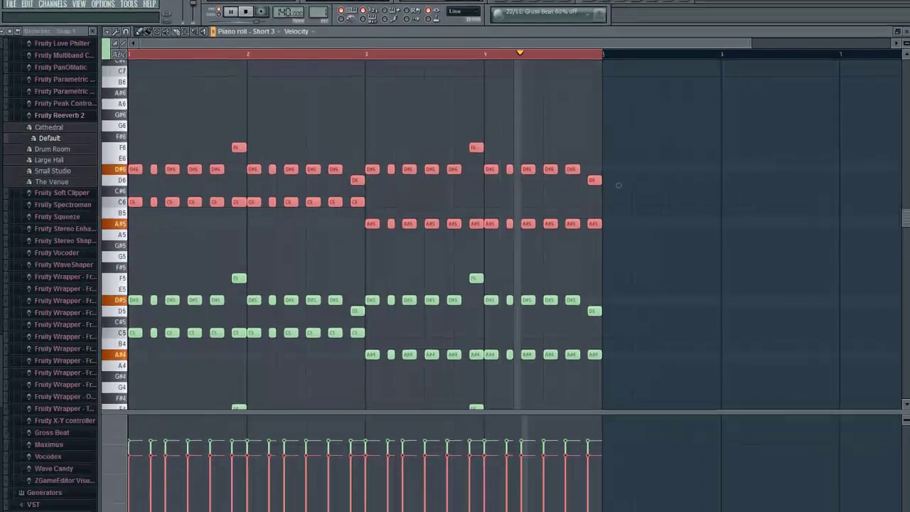
Step: Look through the sample, instrument and miscellaneous settings of the Short 3 channel, and stop the playback
left_click(515, 9)
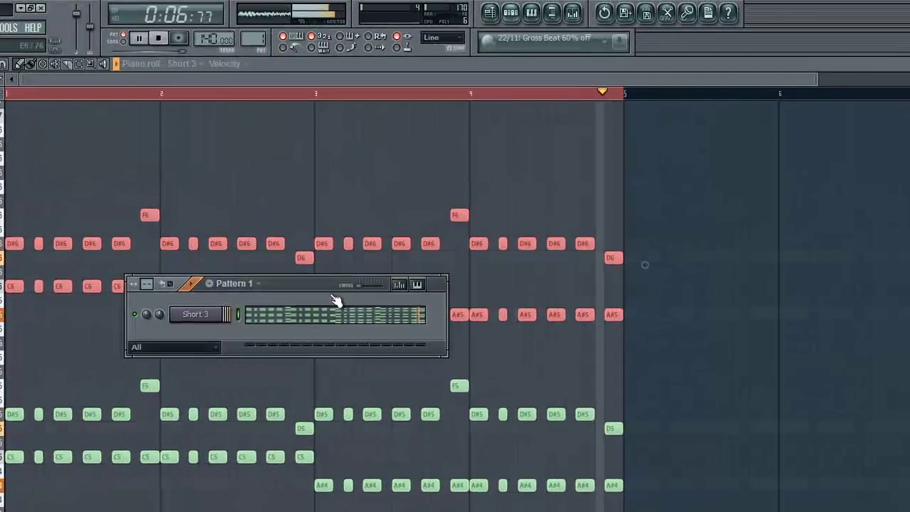
left_click(203, 316)
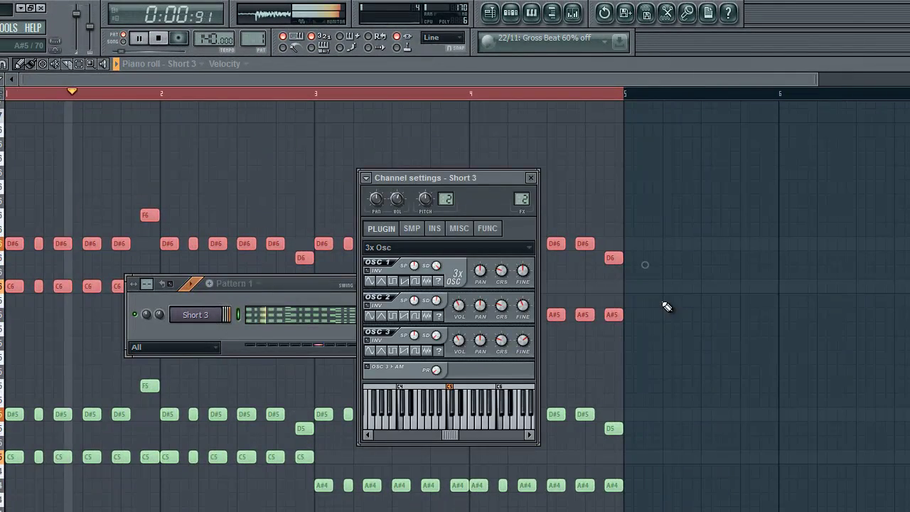
left_click_drag(473, 176, 528, 179)
left_click(468, 231)
left_click(490, 231)
left_click(515, 230)
key("space")
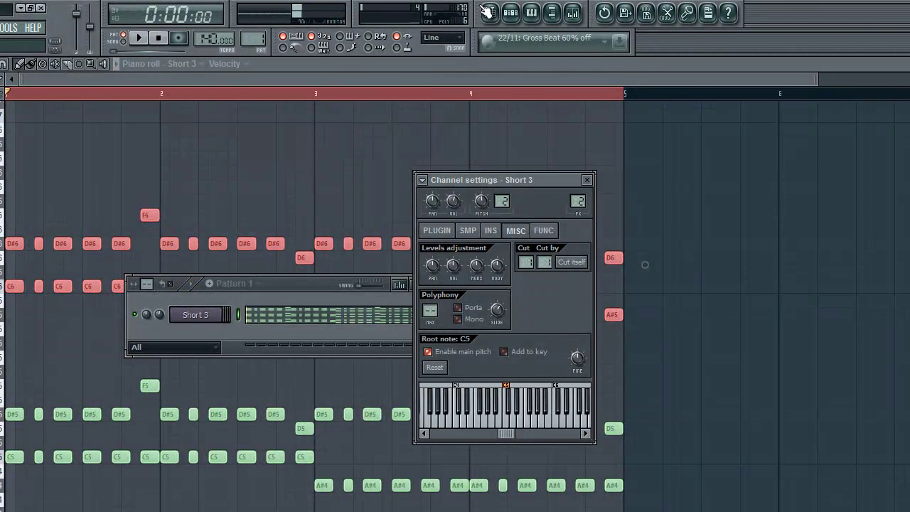
Step: Place four consecutive Pattern 1 clips on track 1 of the playlist, filling bars 1 to 16
left_click(490, 13)
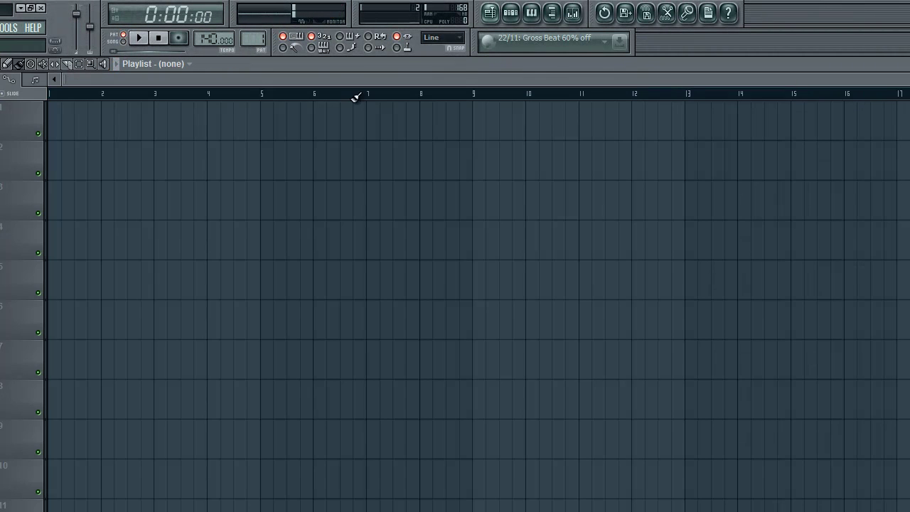
left_click(63, 128)
left_click(80, 142)
left_click_drag(61, 114, 542, 122)
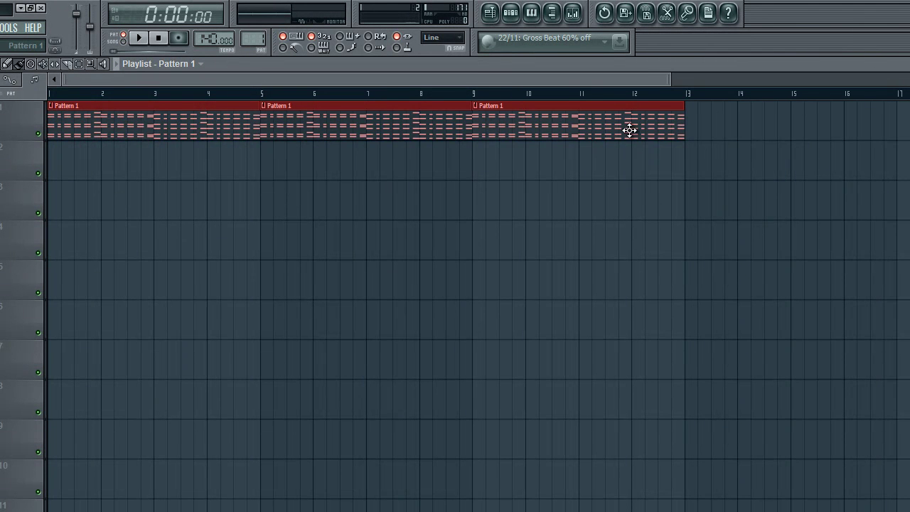
left_click(692, 128)
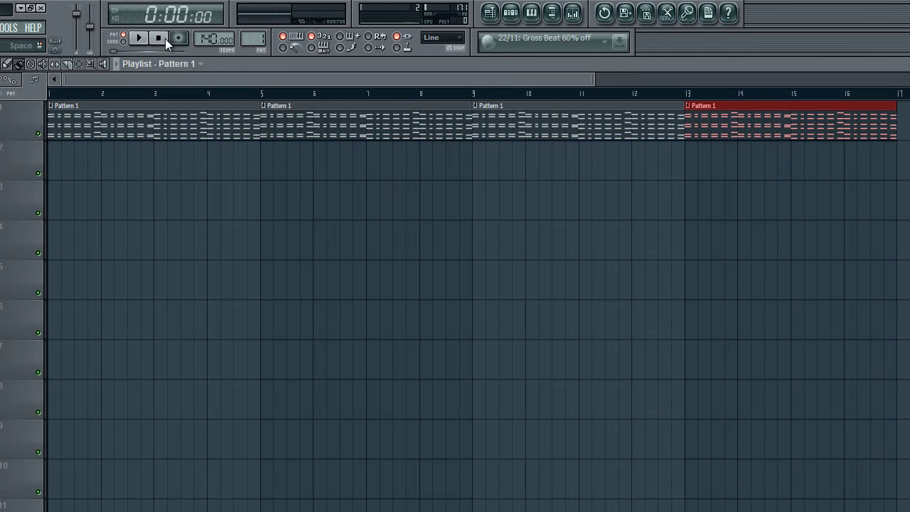
Step: Arm recording in song mode with Pattern 4 selected, and open the Short 3 channel settings
left_click_drag(250, 37, 255, 30)
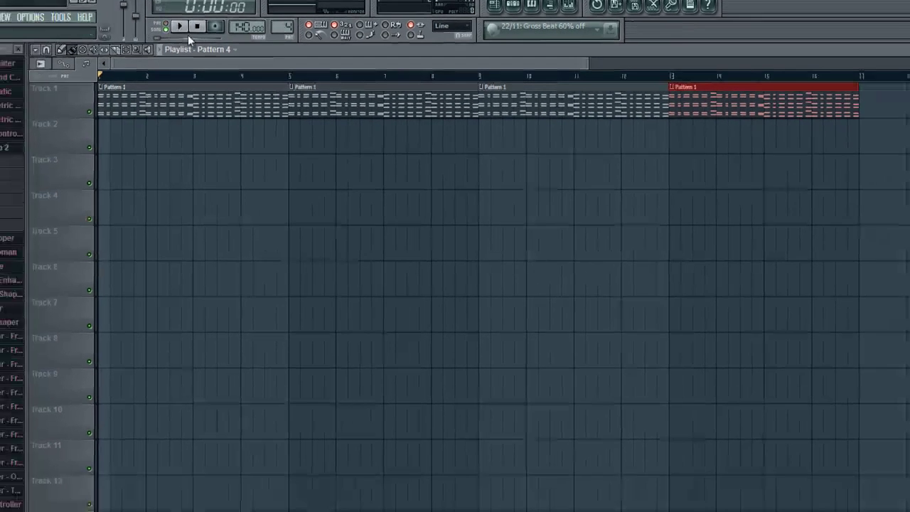
left_click(178, 38)
left_click(575, 150)
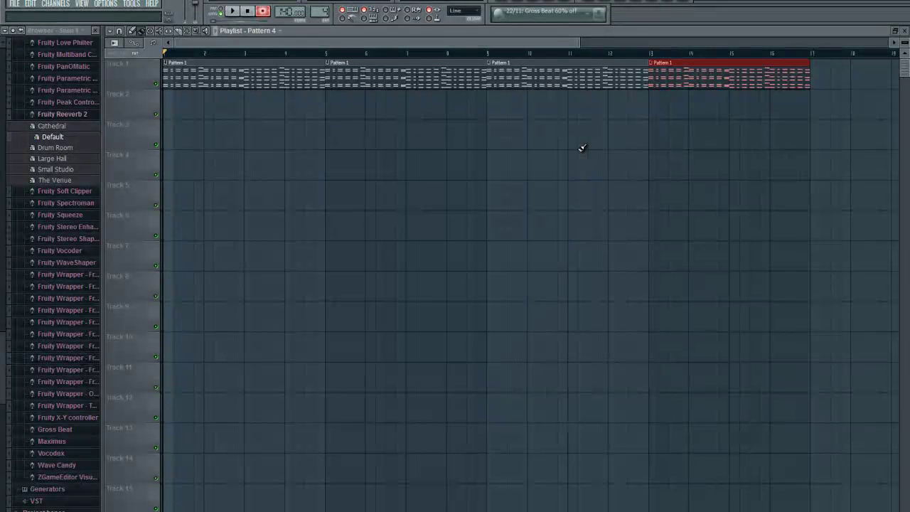
left_click(287, 224)
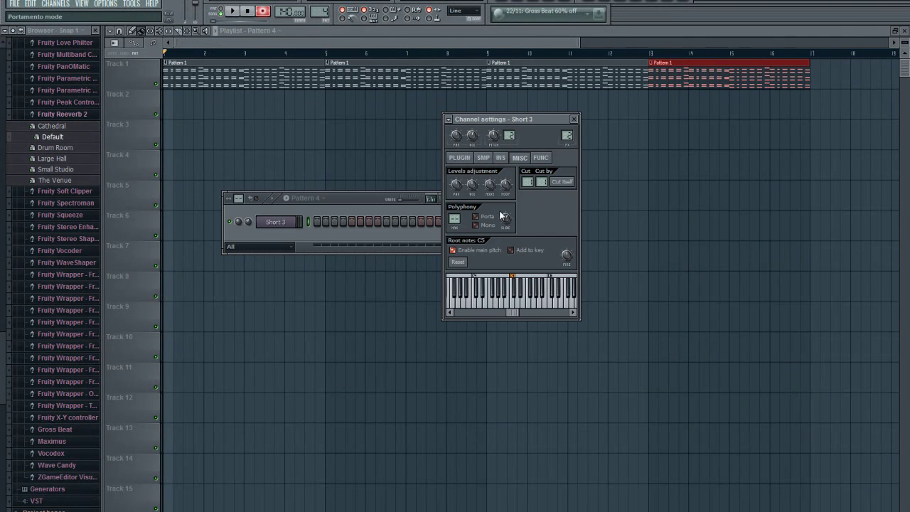